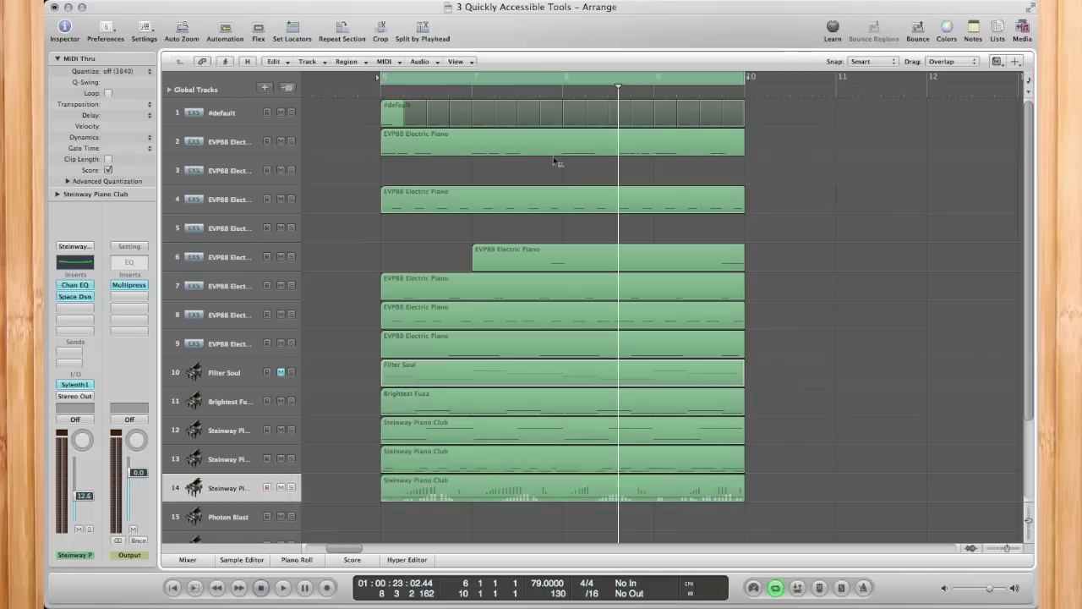
Step: Set Pointer as the Left-click tool and keep Marquee as the Command-click tool
click(1001, 65)
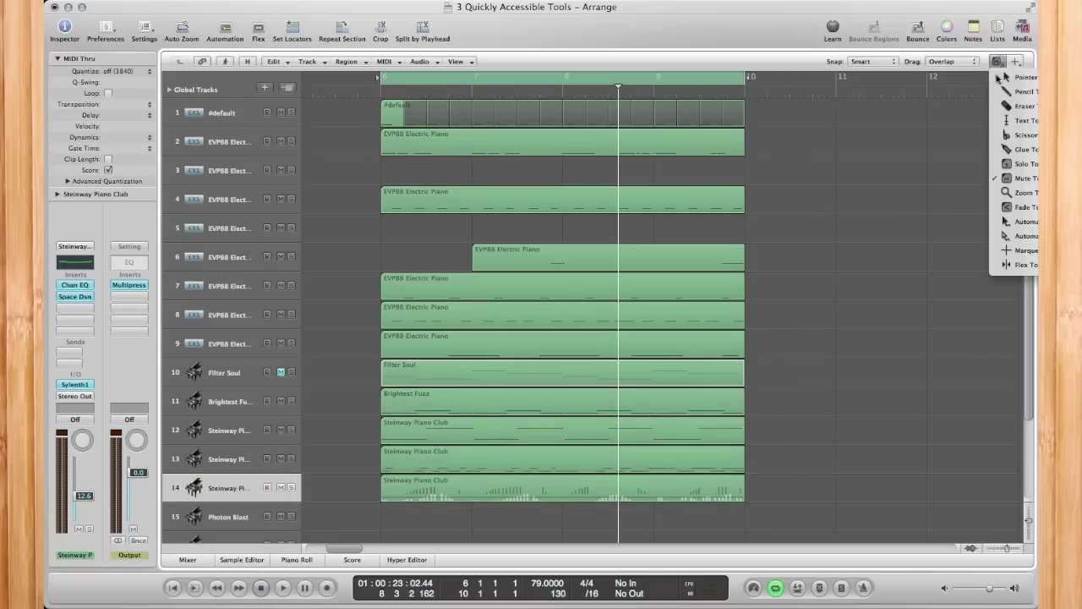
click(1010, 78)
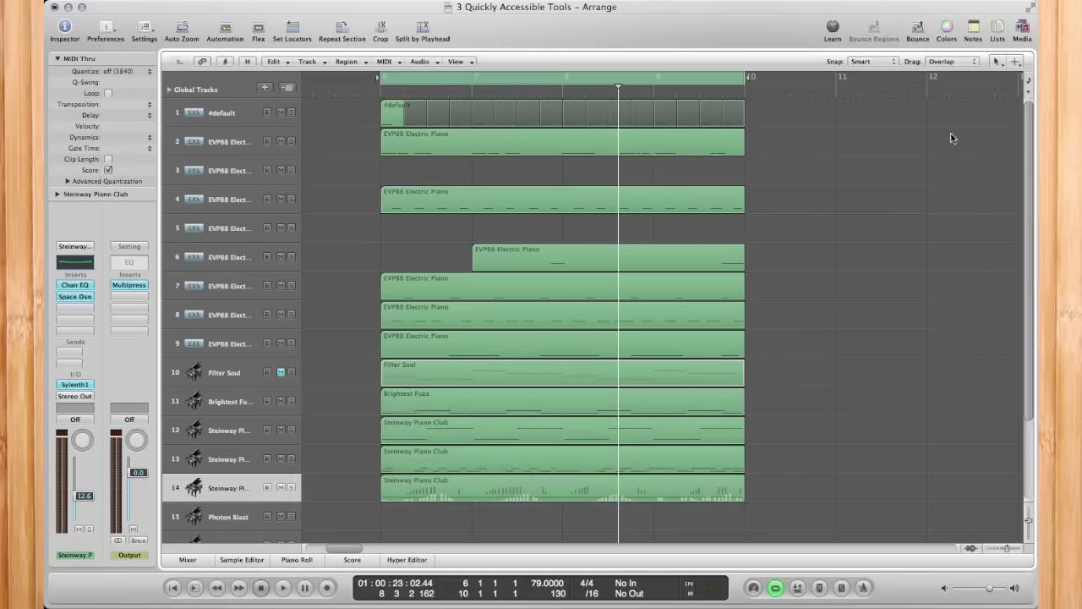
click(998, 62)
click(1010, 78)
click(1018, 64)
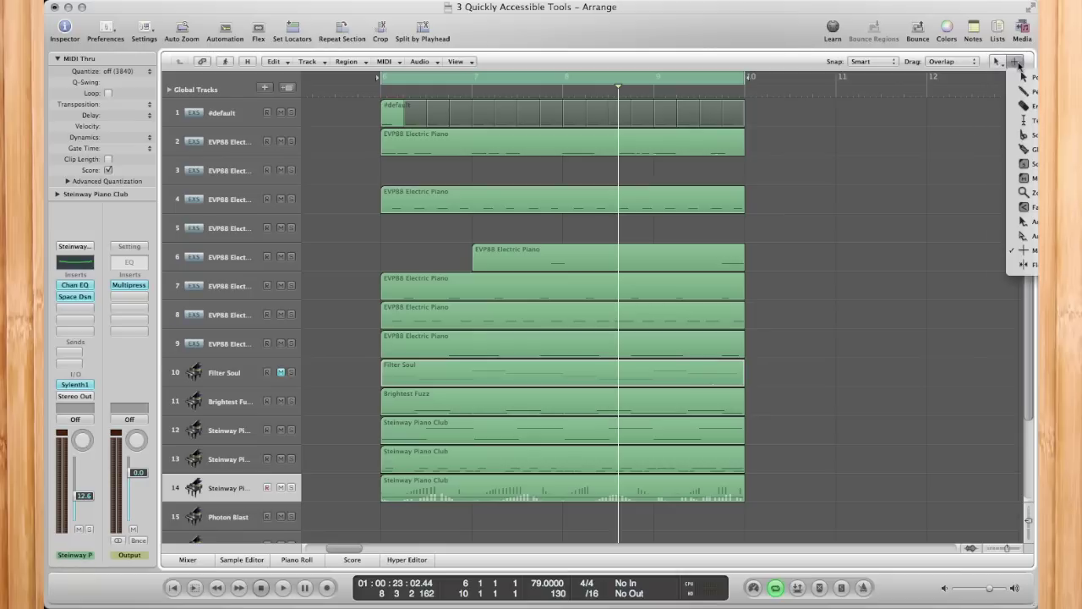
click(800, 232)
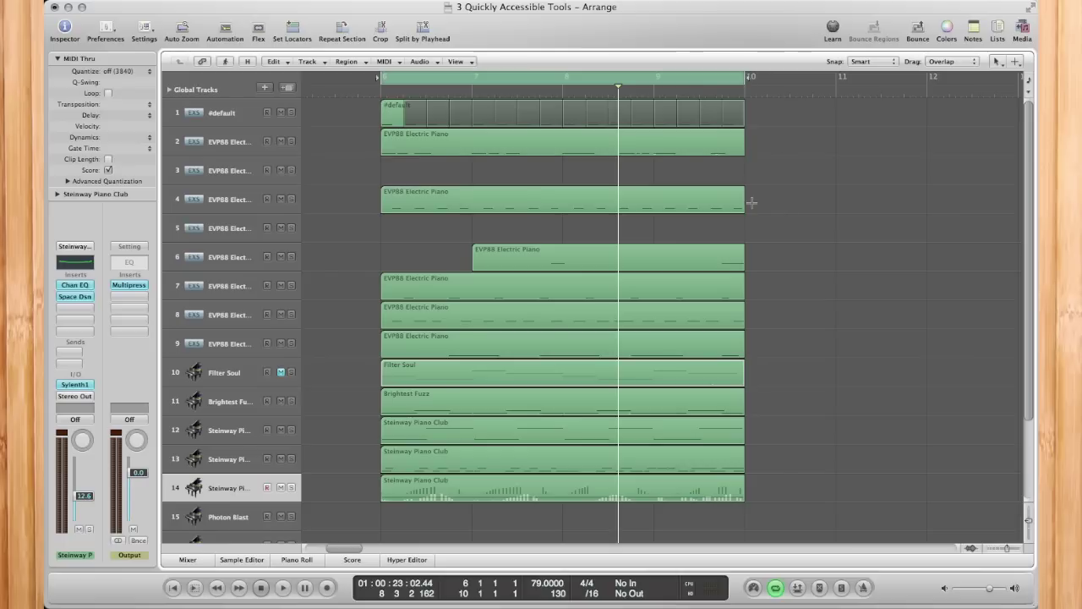
Step: Test both tools by marking a range on track 4, then selecting track 4 and track 6 regions
drag(771, 201, 808, 207)
click(805, 206)
click(693, 194)
click(703, 258)
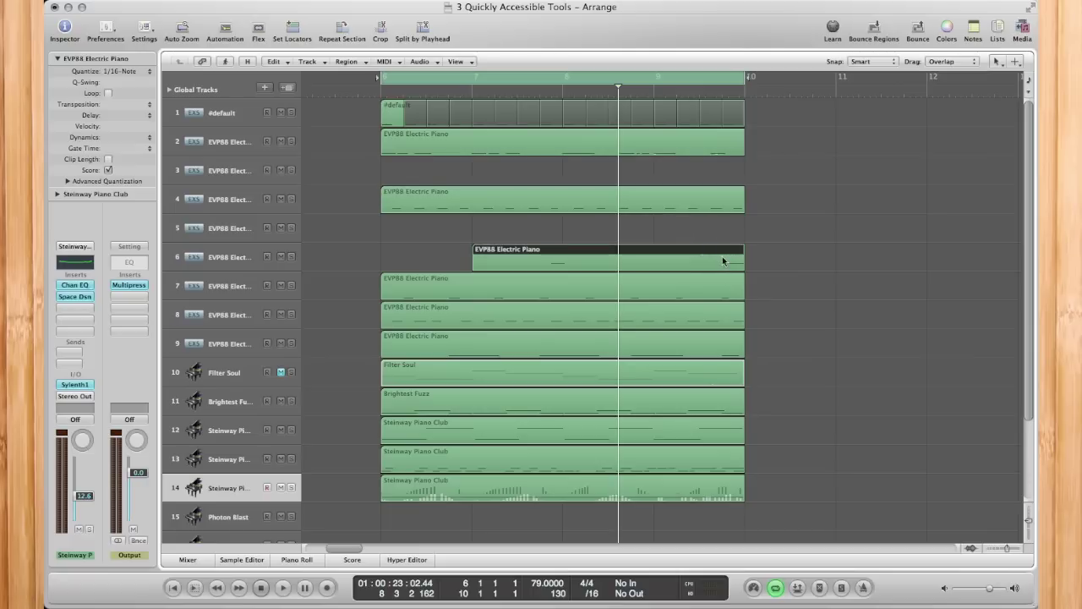
mouse_move(767, 261)
mouse_down()
mouse_move(663, 262)
mouse_move(820, 269)
mouse_move(765, 260)
mouse_up()
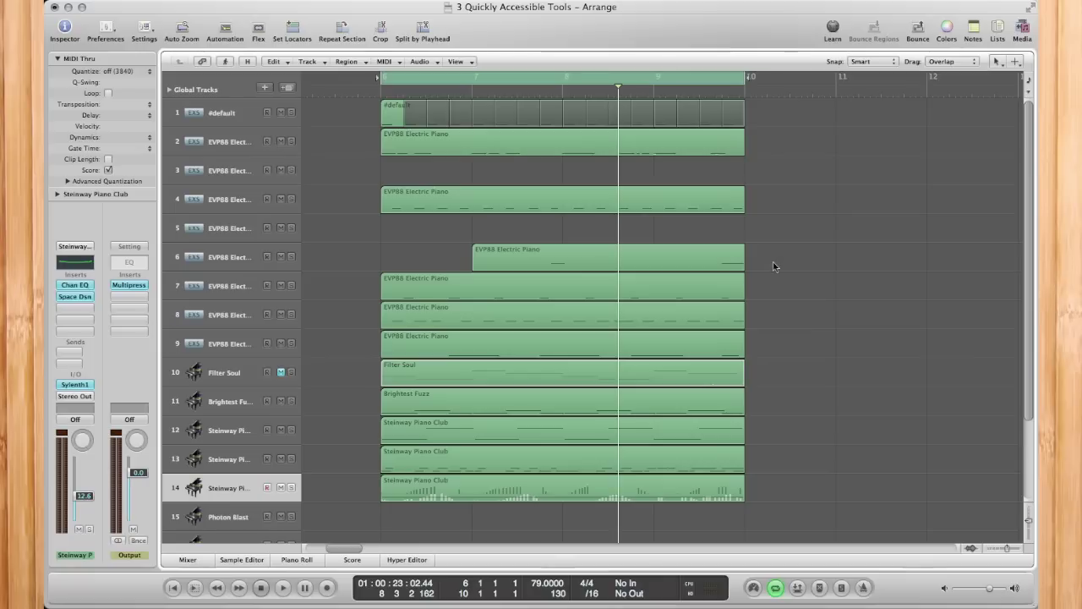
Step: Open the Editing tab of the General preferences
click(106, 29)
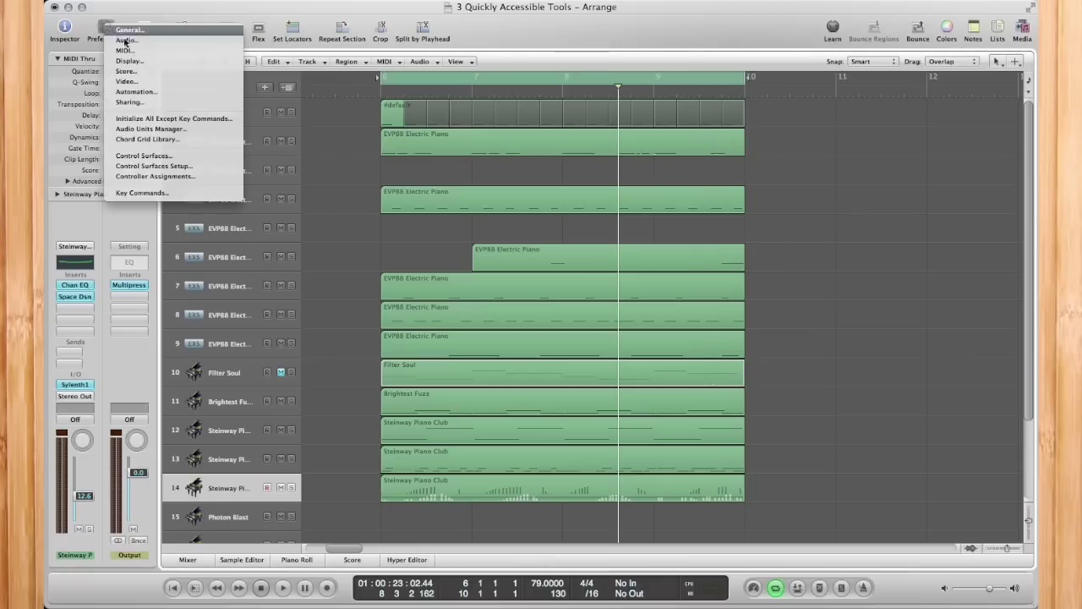
click(135, 34)
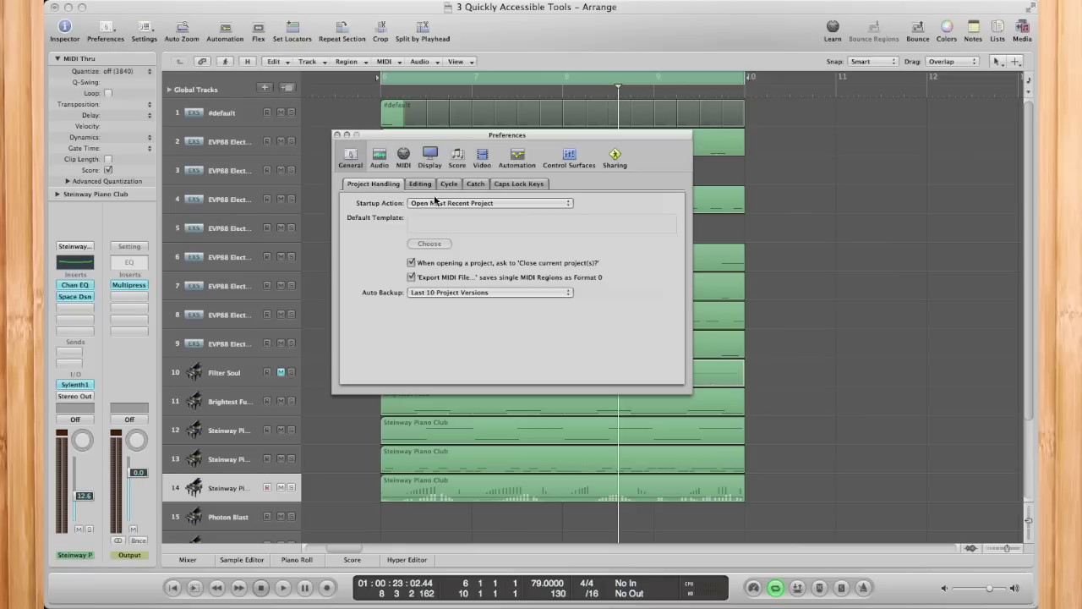
click(419, 185)
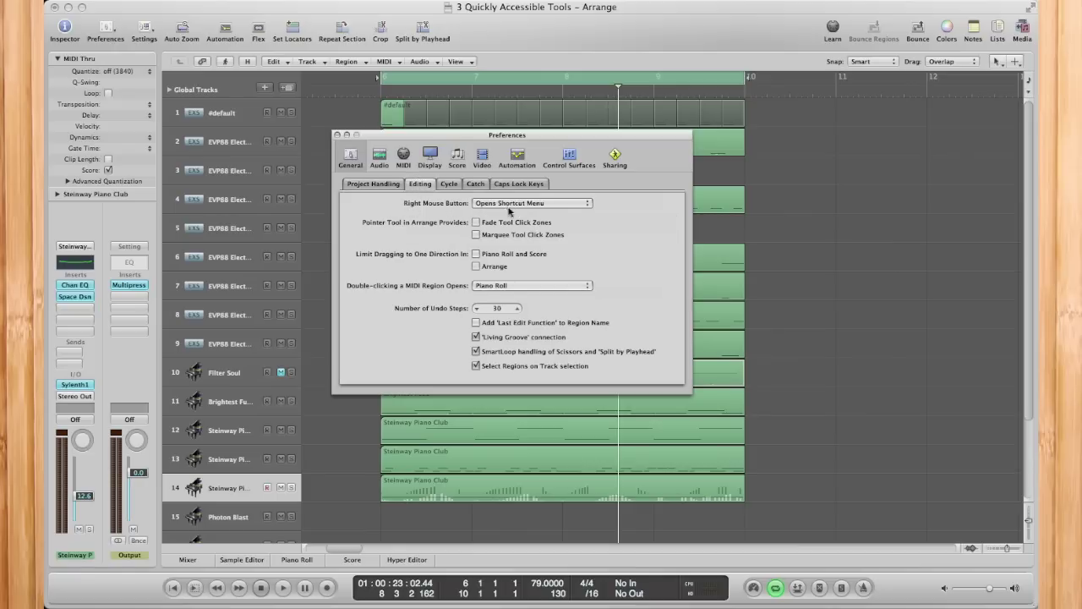
Step: Check the default right-click shortcut menu in empty arrange space
right_click(849, 248)
right_click(829, 247)
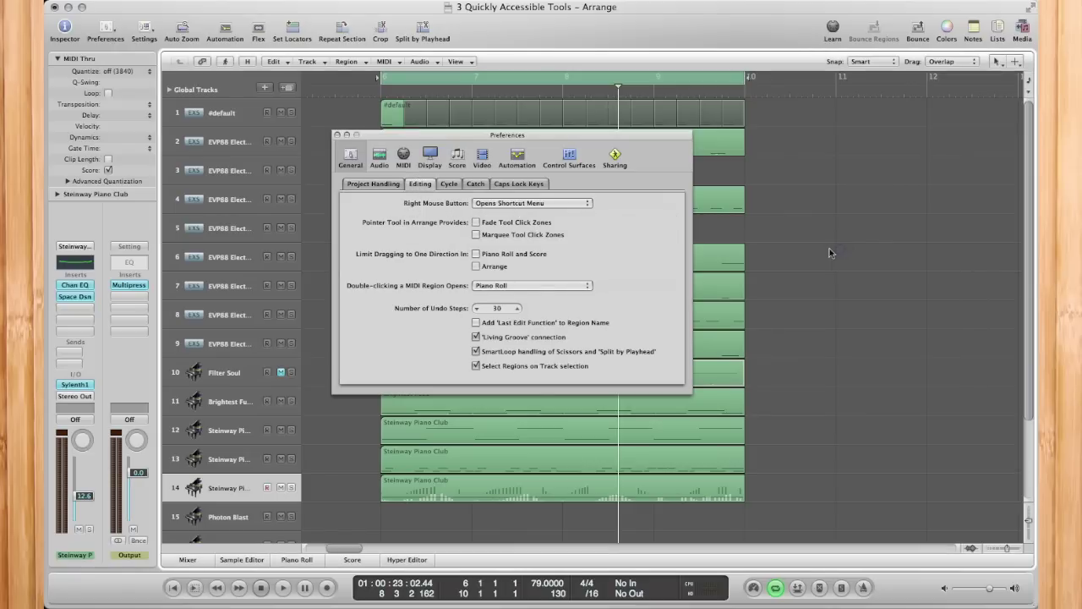
right_click(805, 245)
click(629, 226)
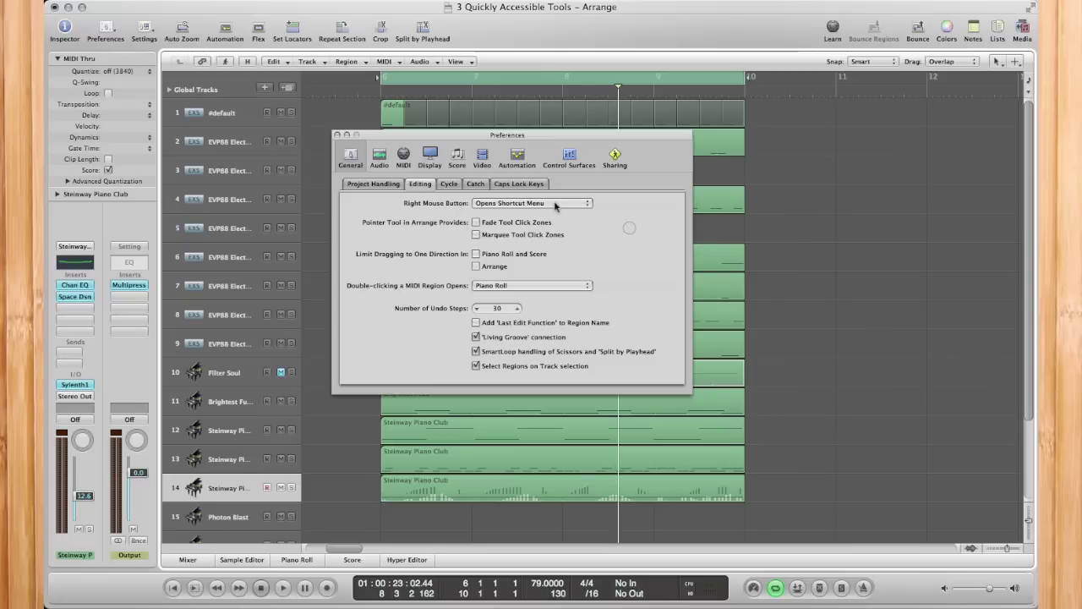
Step: Set Right Mouse Button to 'Is Assignable to a Tool' and close Preferences
click(557, 204)
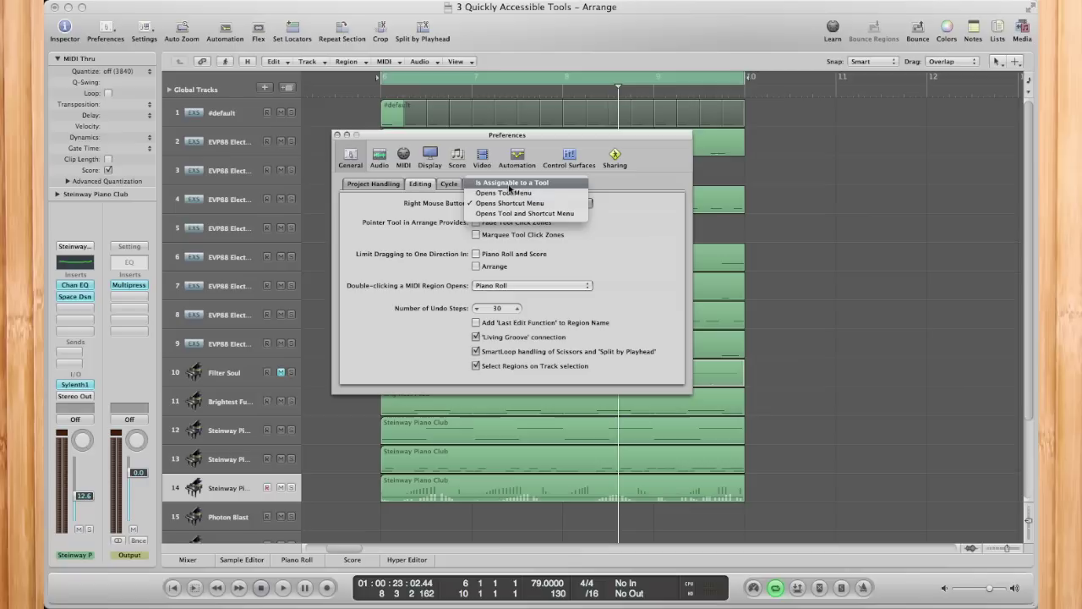
click(510, 183)
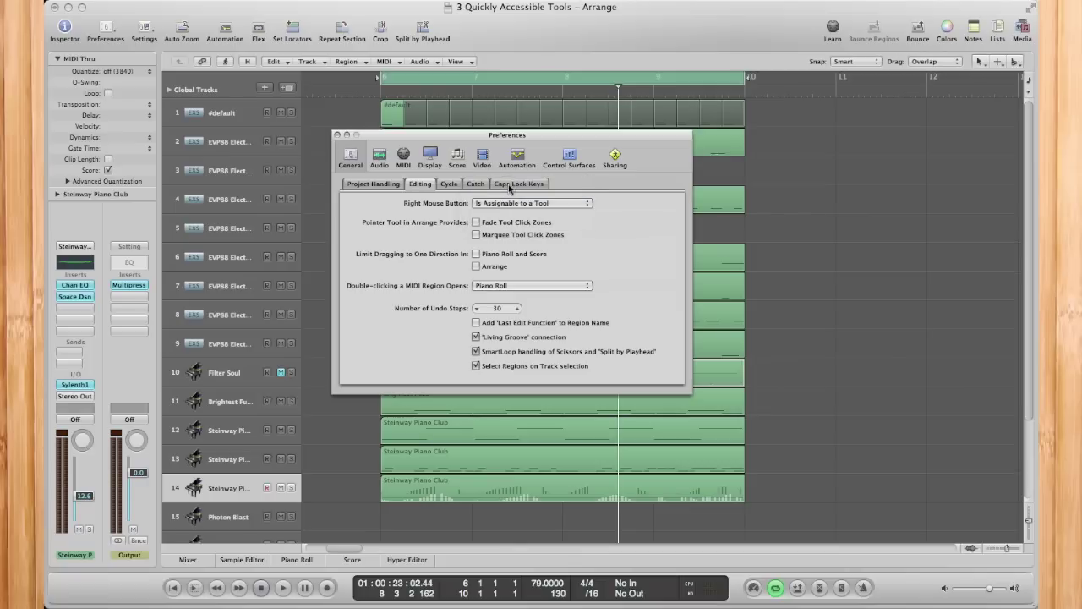
click(336, 135)
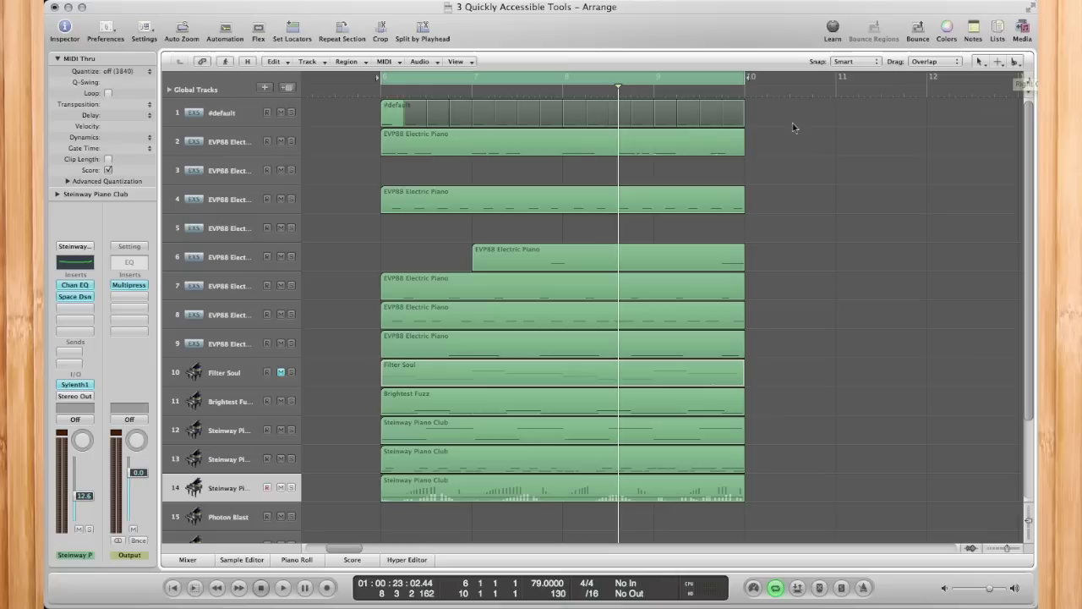
Step: Split track 4's EVP88 Electric Piano region at three points, then undo the splits with Cmd+Z
drag(683, 203, 698, 196)
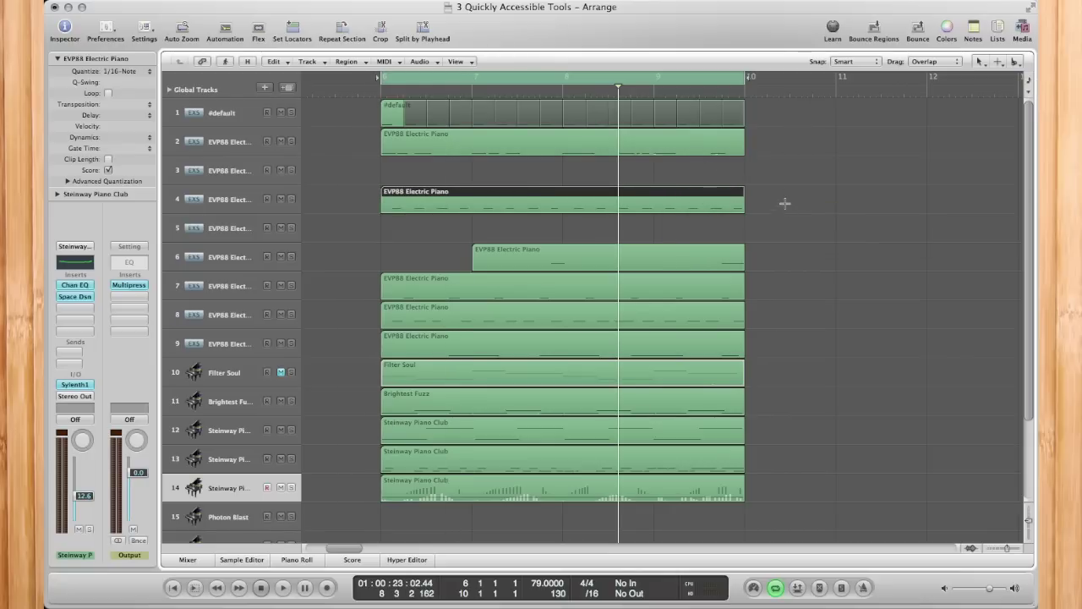
mouse_move(783, 201)
mouse_down()
mouse_move(673, 193)
mouse_move(773, 203)
mouse_up()
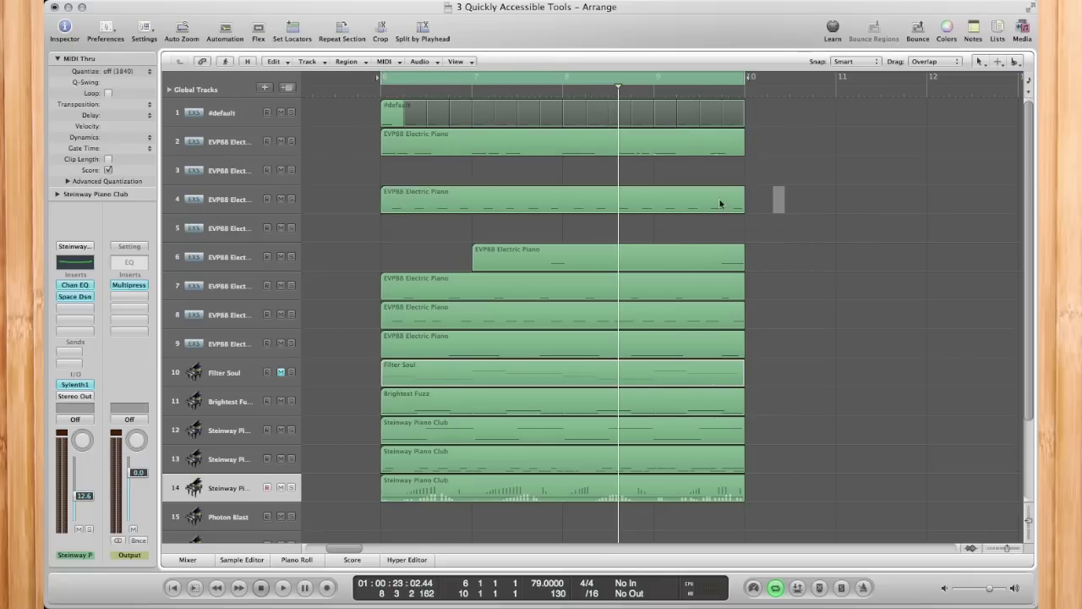
click(701, 200)
click(649, 201)
click(608, 200)
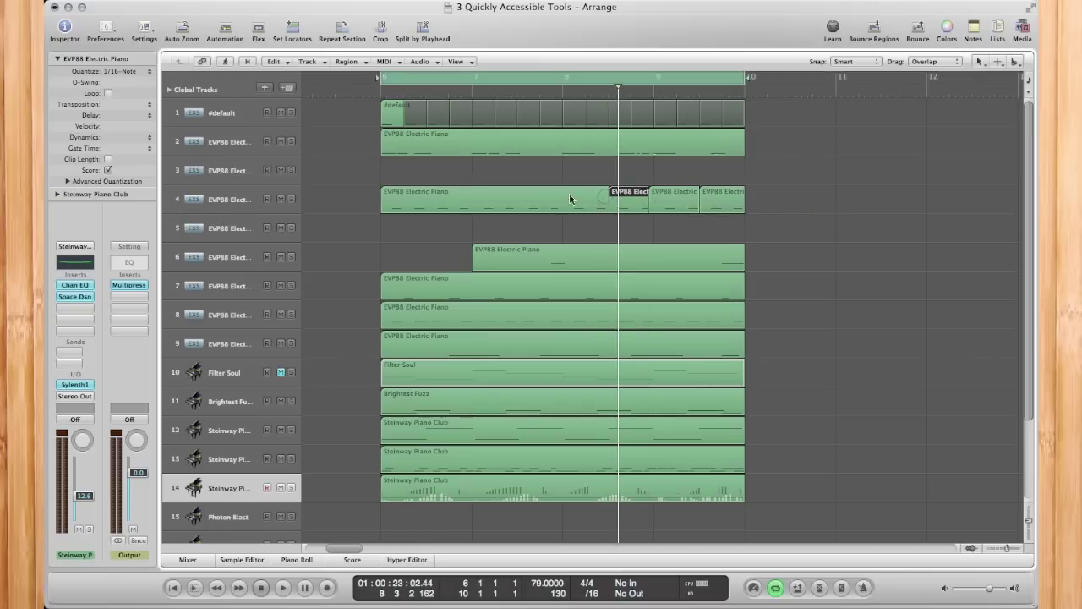
click(559, 198)
key(super+z)
key(super+z)
key(super+z)
key(super+z)
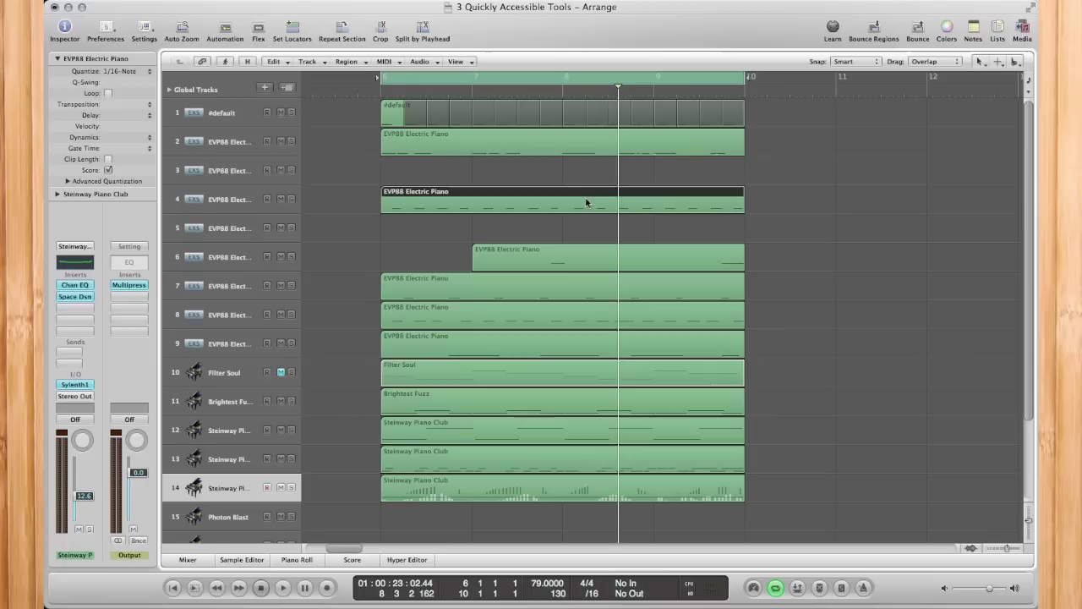
Step: Choose Pointer and then Mute from the Esc/T tool menu at the work area
click(980, 62)
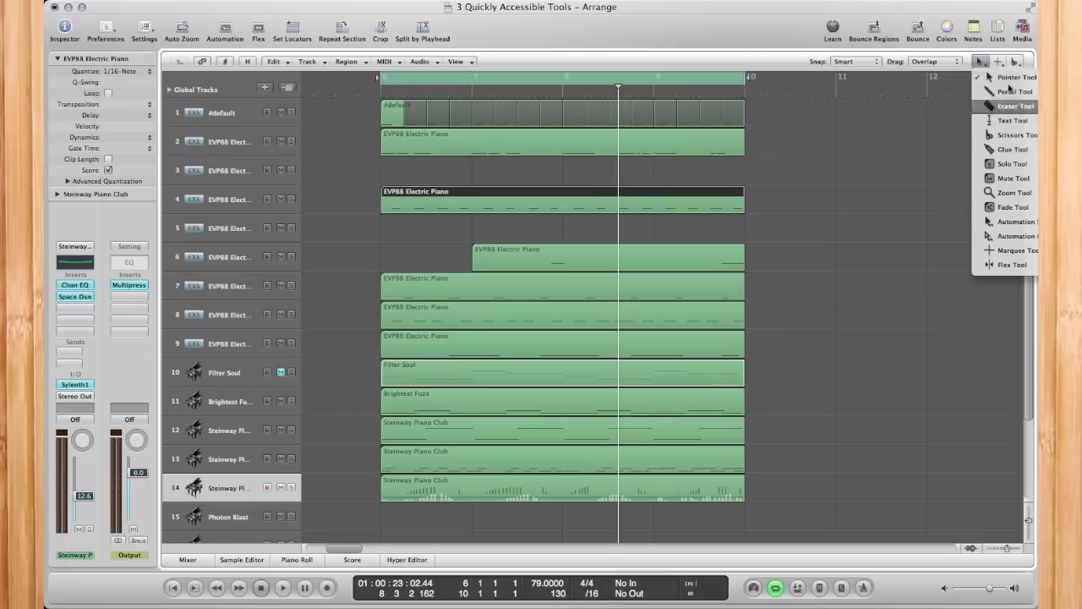
click(854, 210)
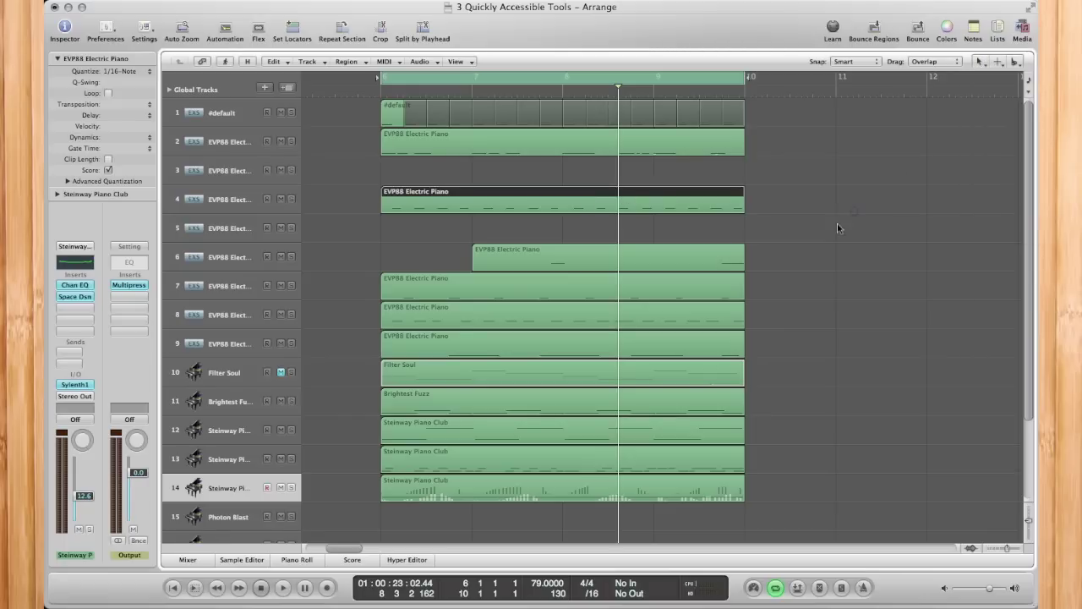
key(Escape)
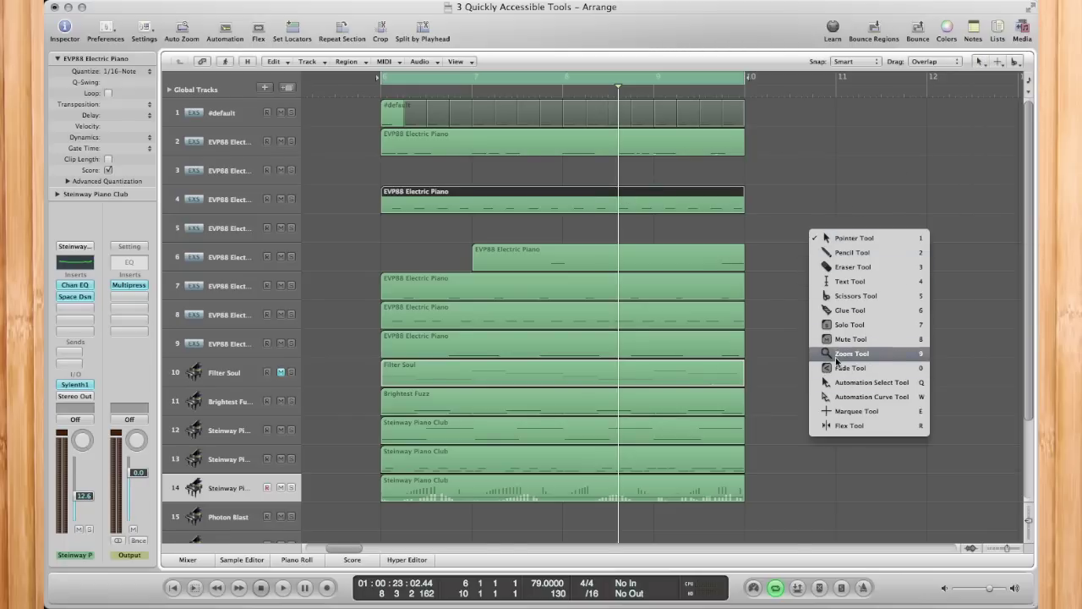
click(834, 240)
key(t)
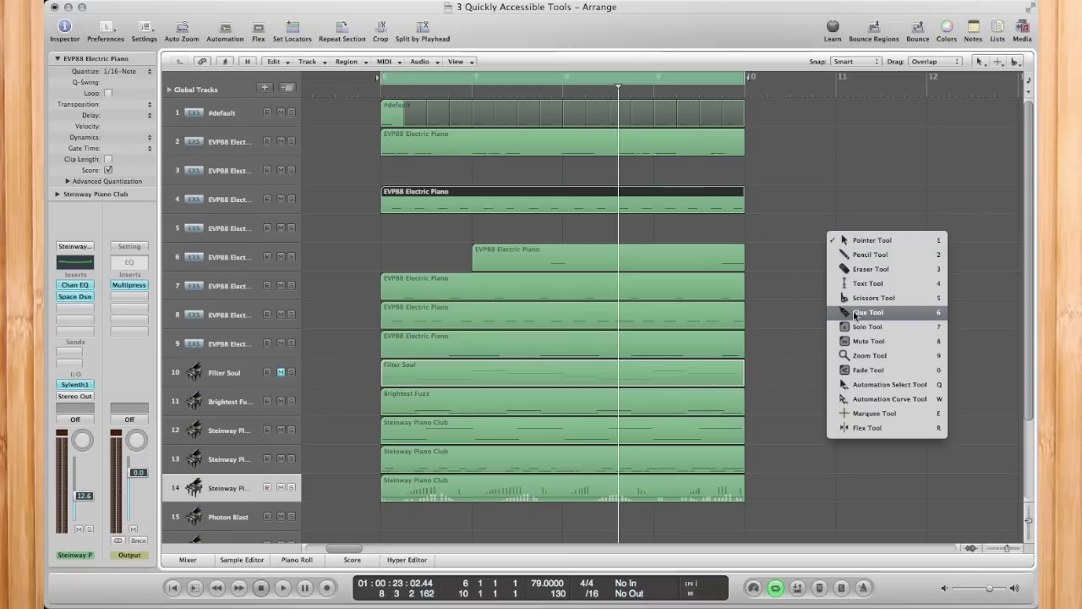
click(863, 340)
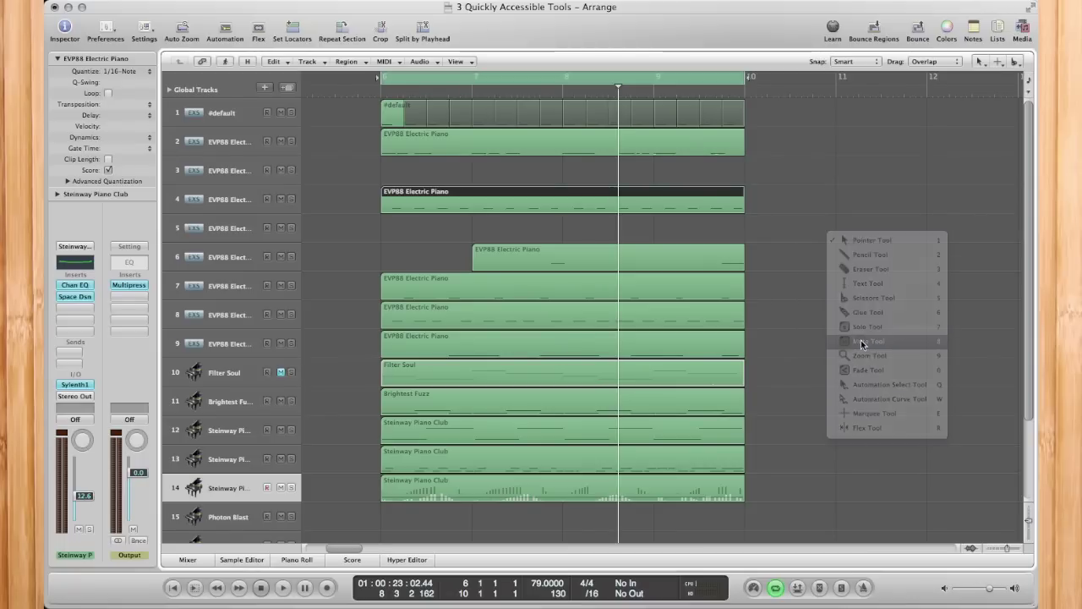
Step: Assign Marquee as the Command-click tool and Mute as the right-click tool, keeping Pointer as the main tool
key(t)
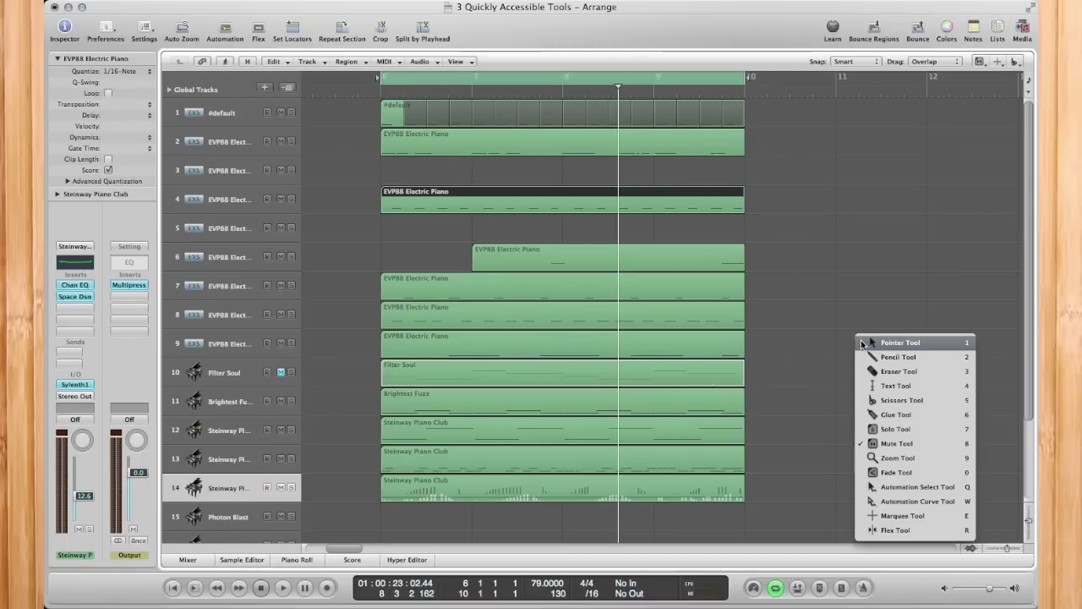
click(890, 517)
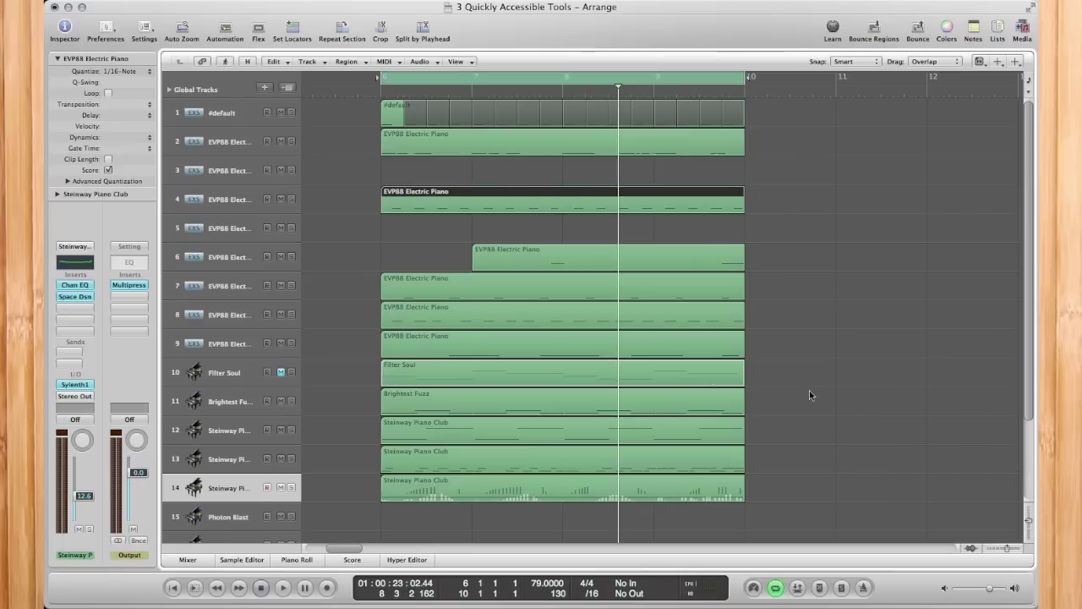
key(Escape)
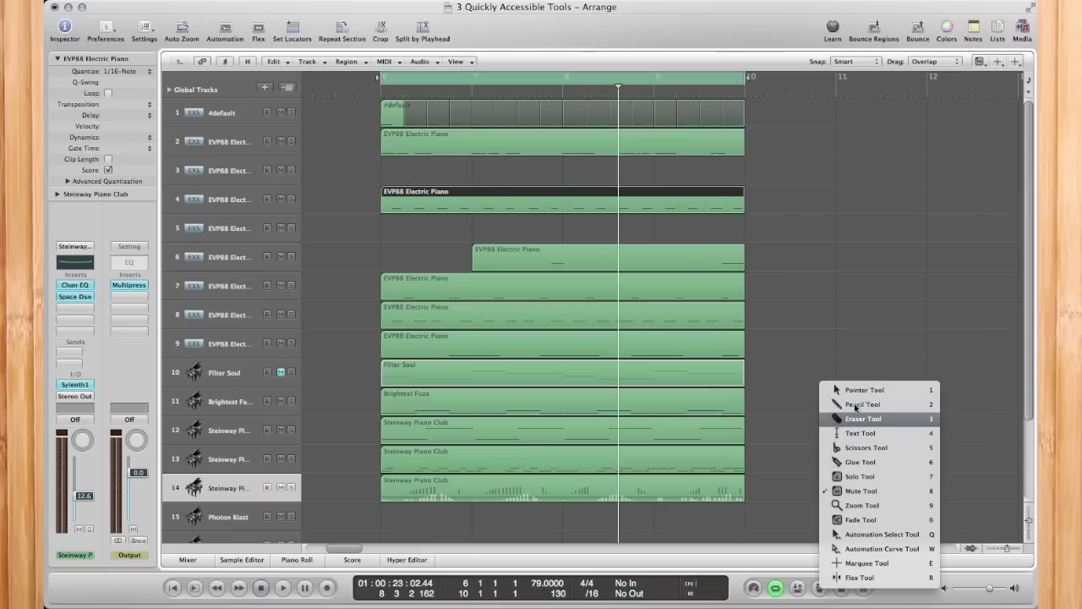
key(Escape)
key(Escape)
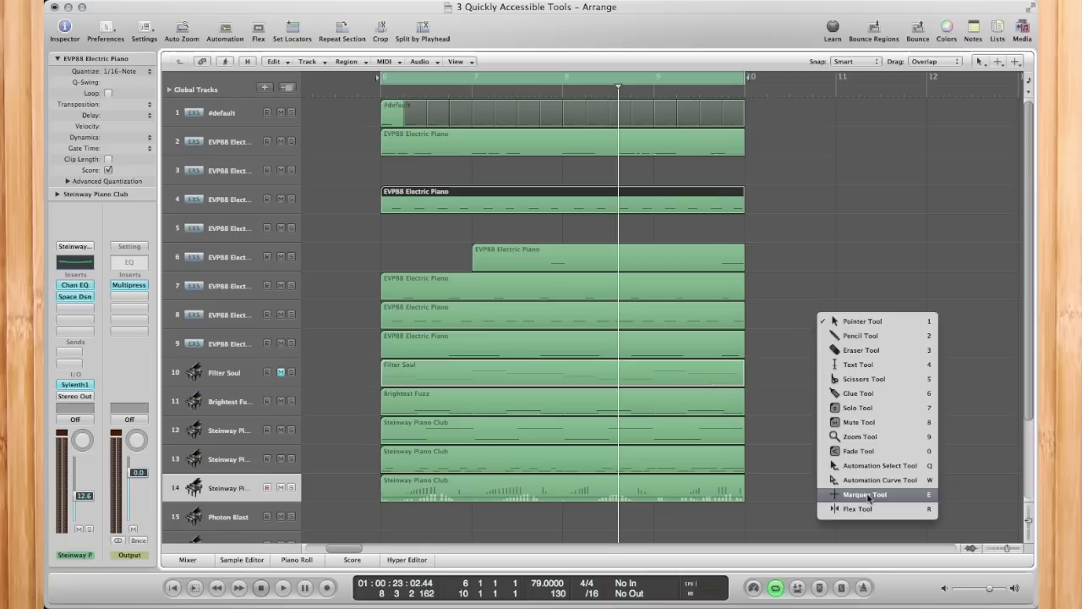
click(864, 427)
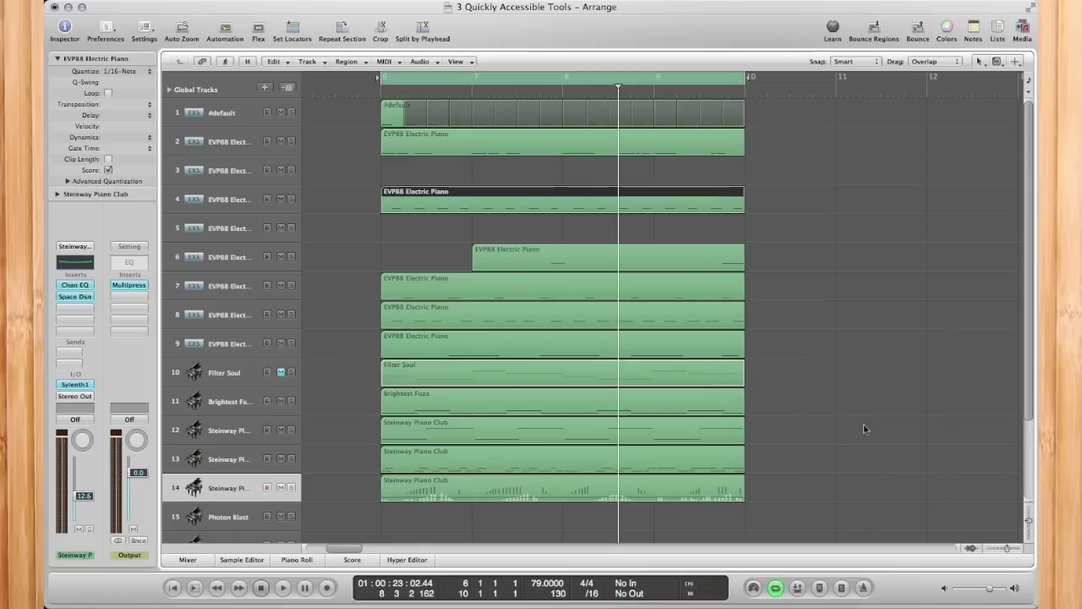
Step: Select track 4's EVP88 region, mute it with Ctrl+M, then test resizing track 6's region
click(660, 137)
mouse_move(660, 211)
mouse_down()
mouse_move(822, 203)
mouse_move(657, 200)
mouse_move(668, 203)
mouse_up()
key(ctrl+m)
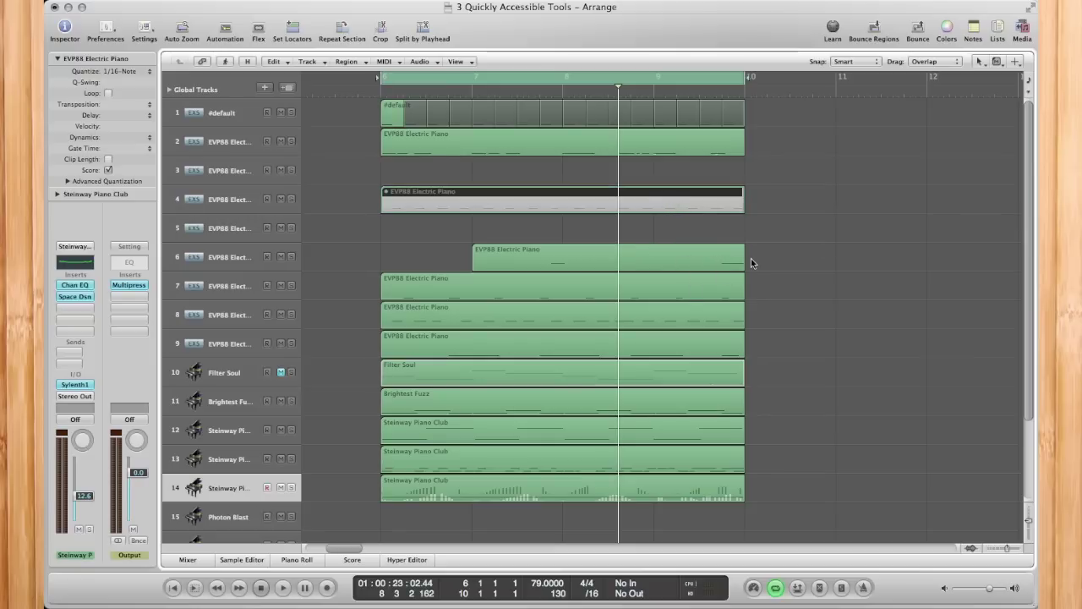
drag(751, 263, 785, 265)
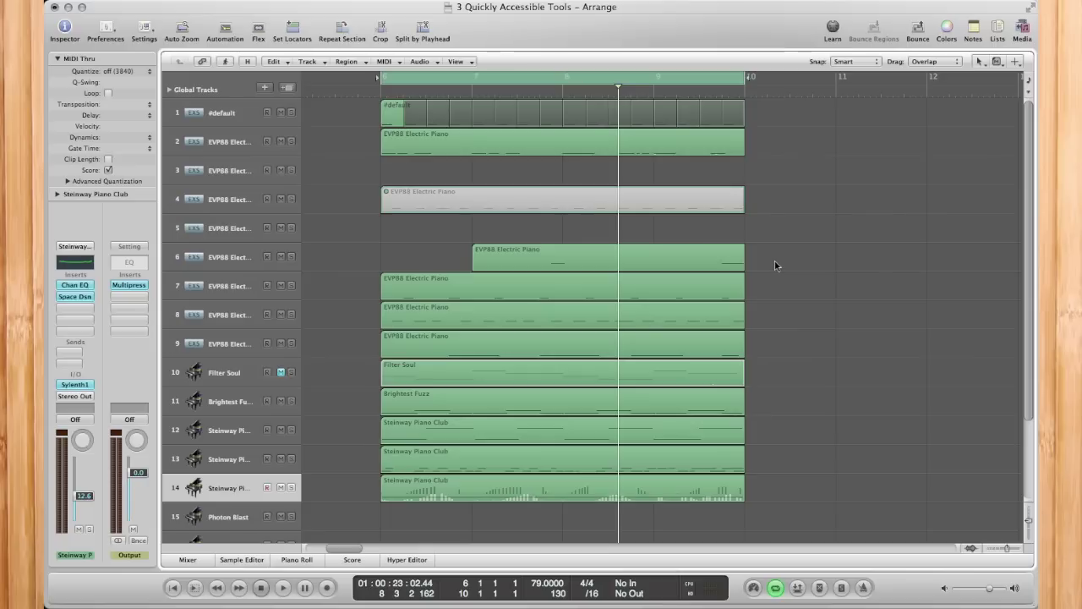
click(1017, 65)
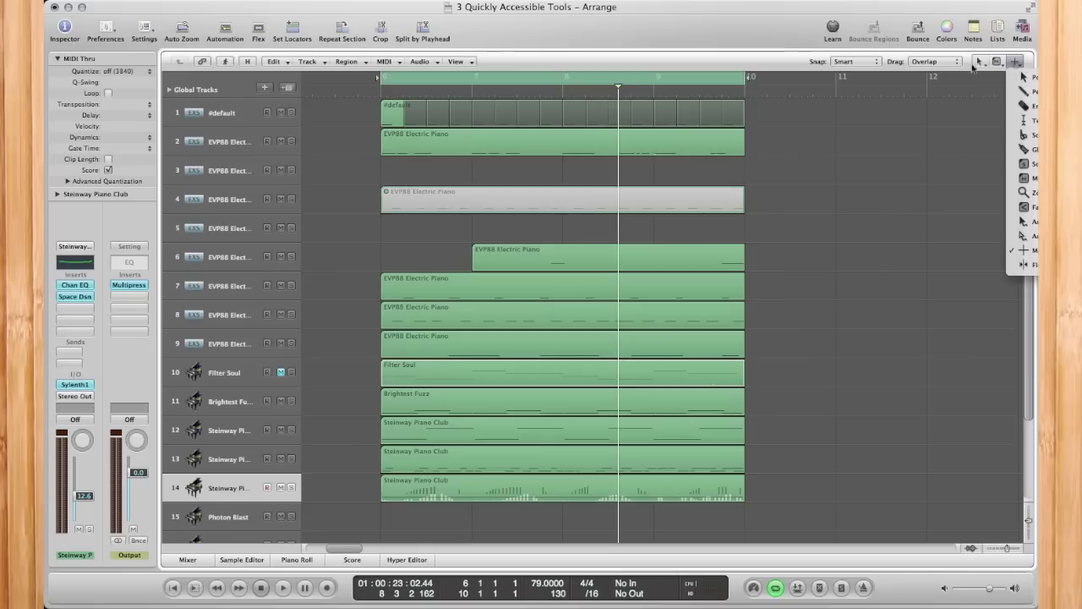
click(962, 107)
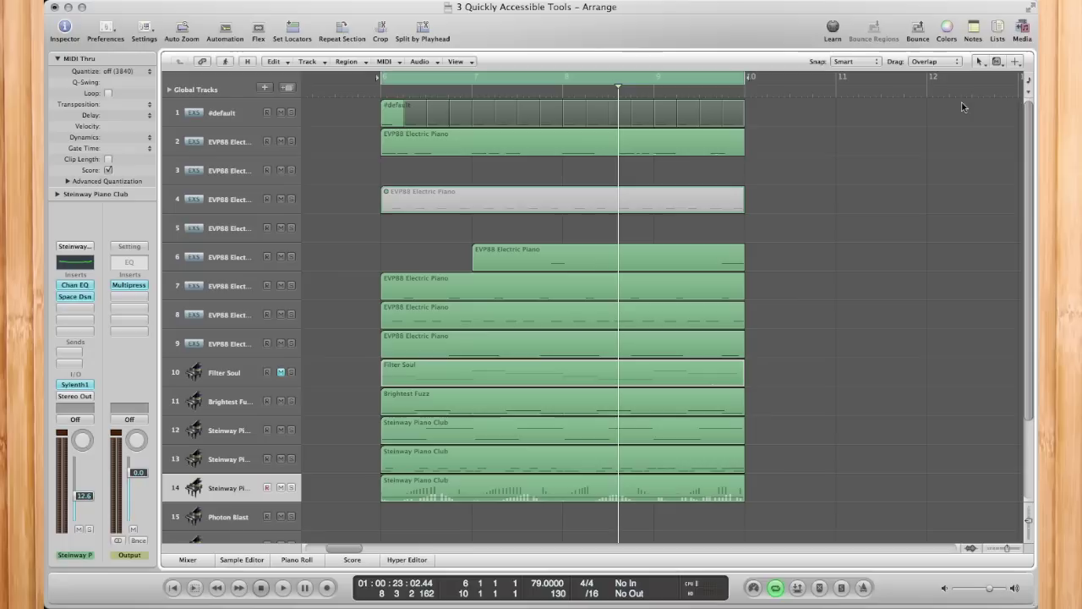